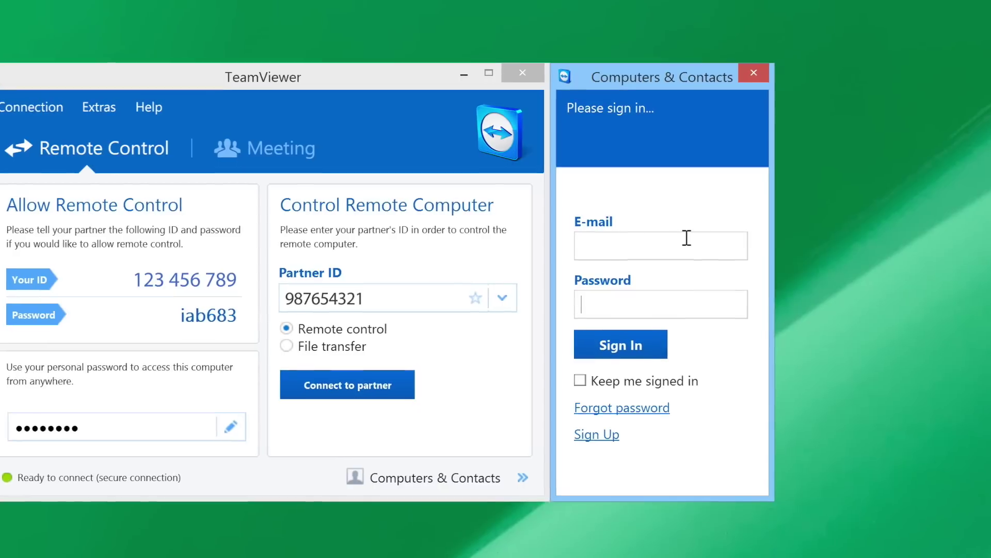
Sign in to Computers & Contacts with the account e-mail and password.
click(692, 241)
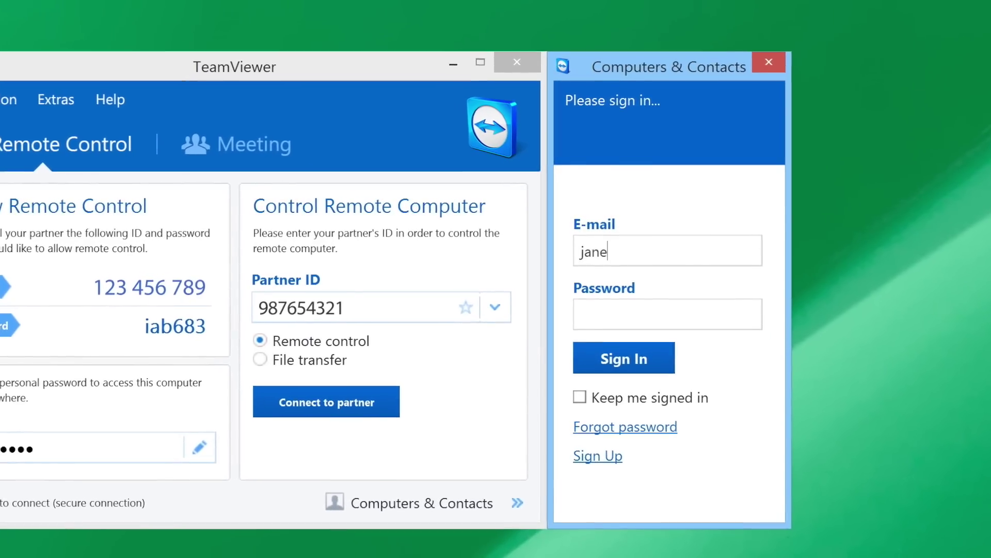
key(Tab)
text(•)
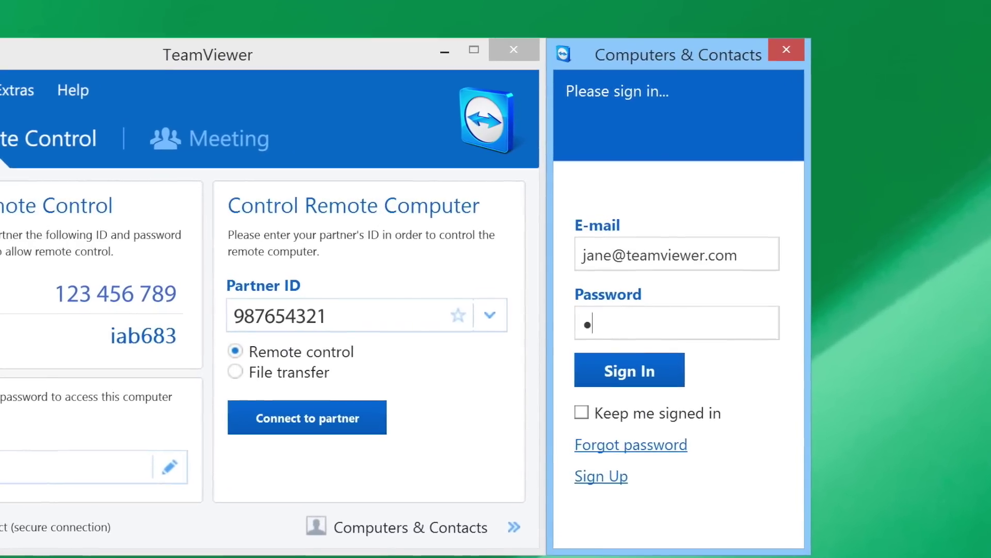
text(•••••••)
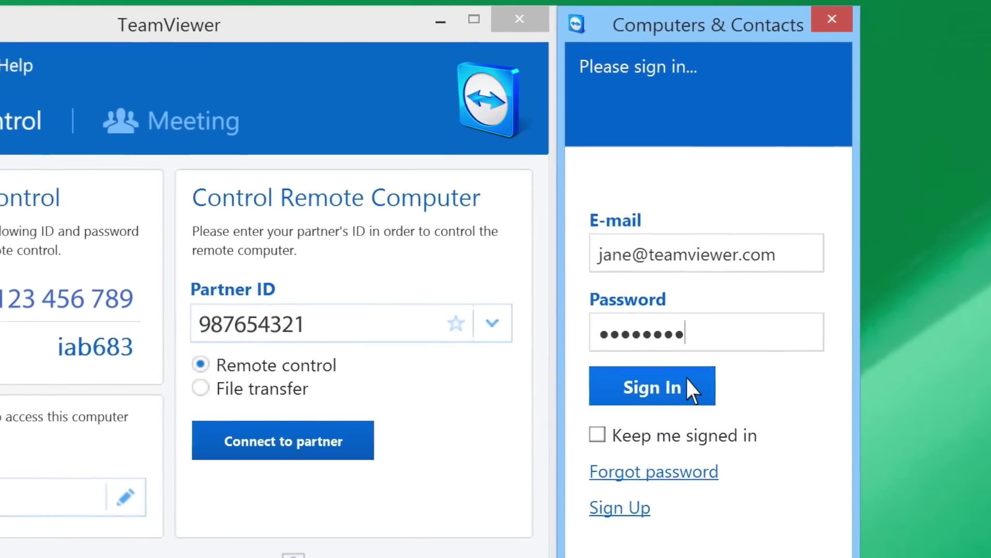
click(688, 381)
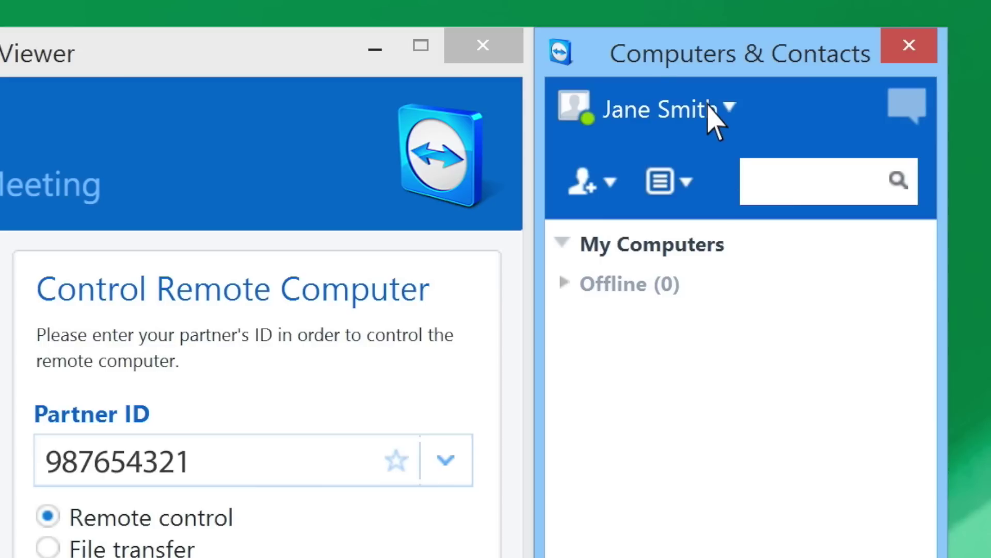
Use Edit profile to set the headshot image from Pictures as the profile picture.
click(709, 114)
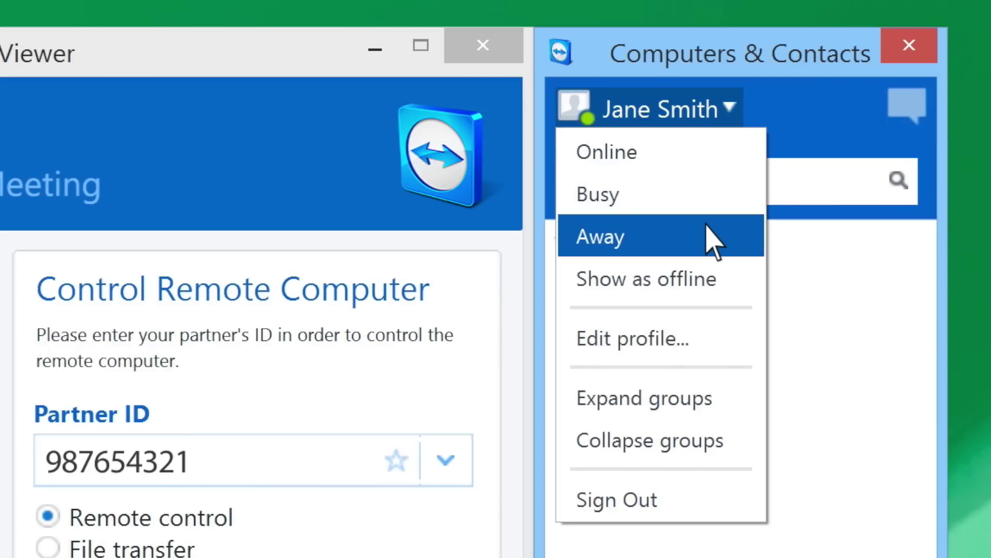
click(716, 344)
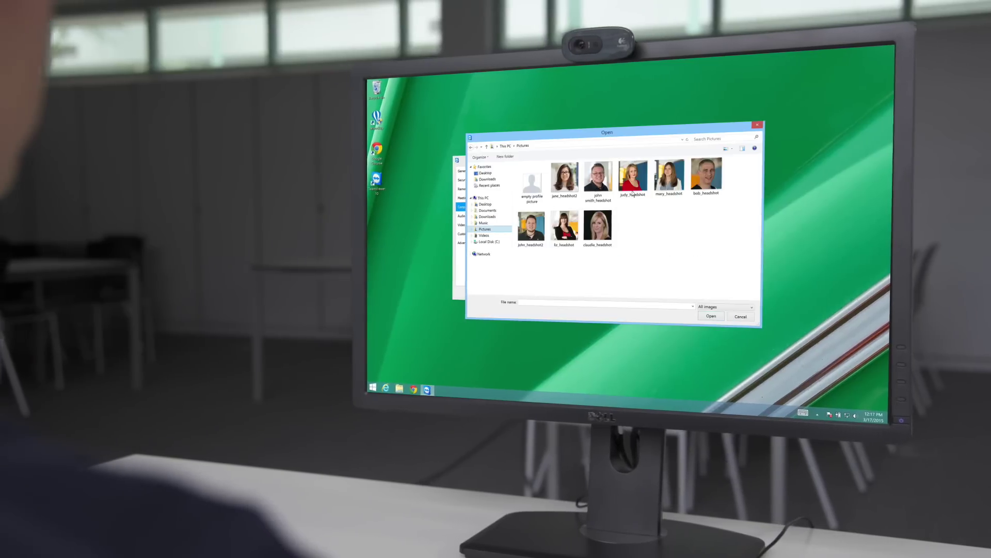
click(592, 178)
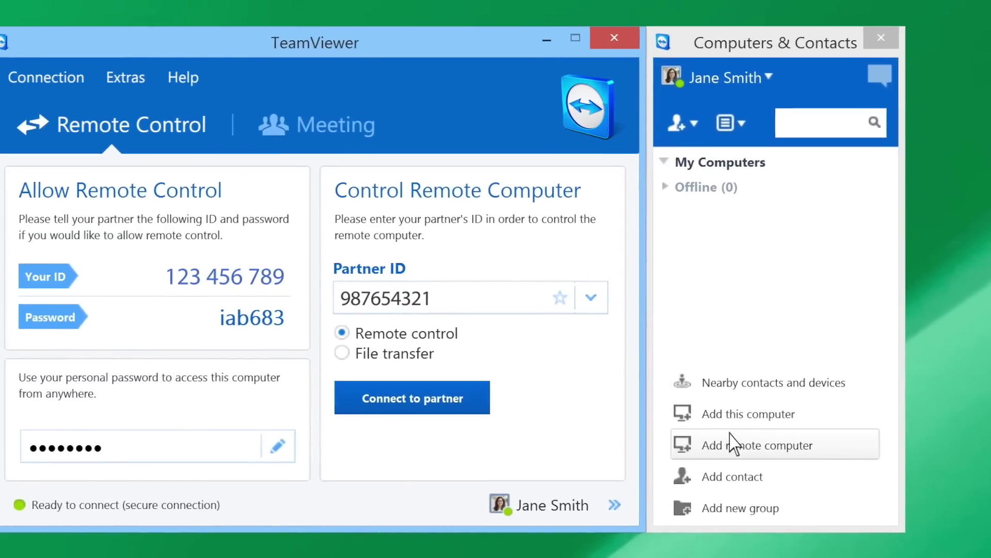
Add remote computer ID 987654321 with its password under the alias Home Computer.
click(683, 119)
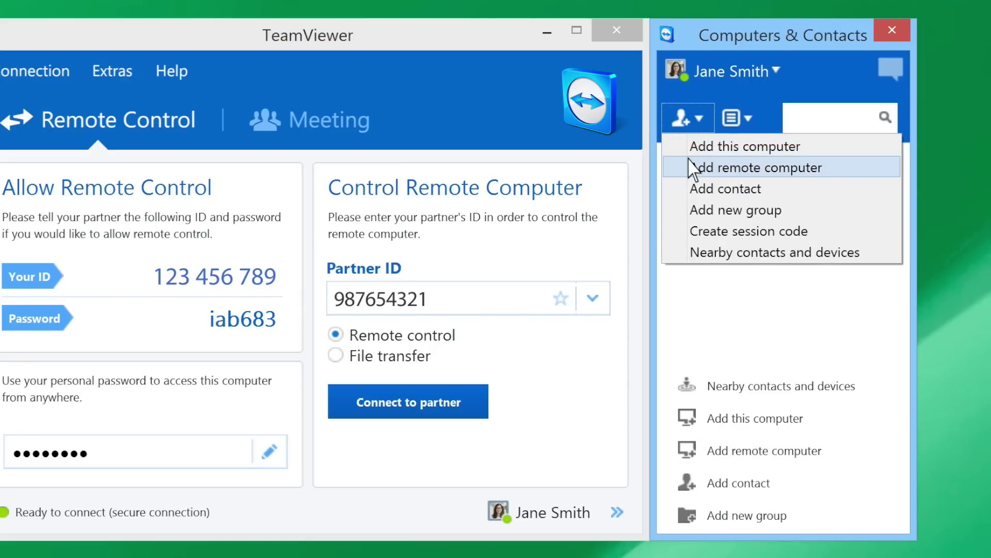
click(692, 168)
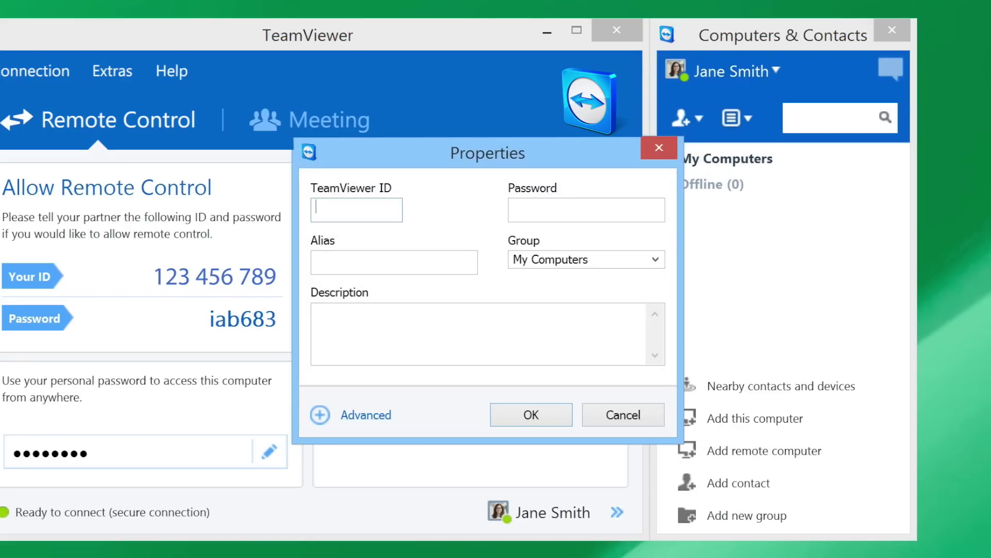
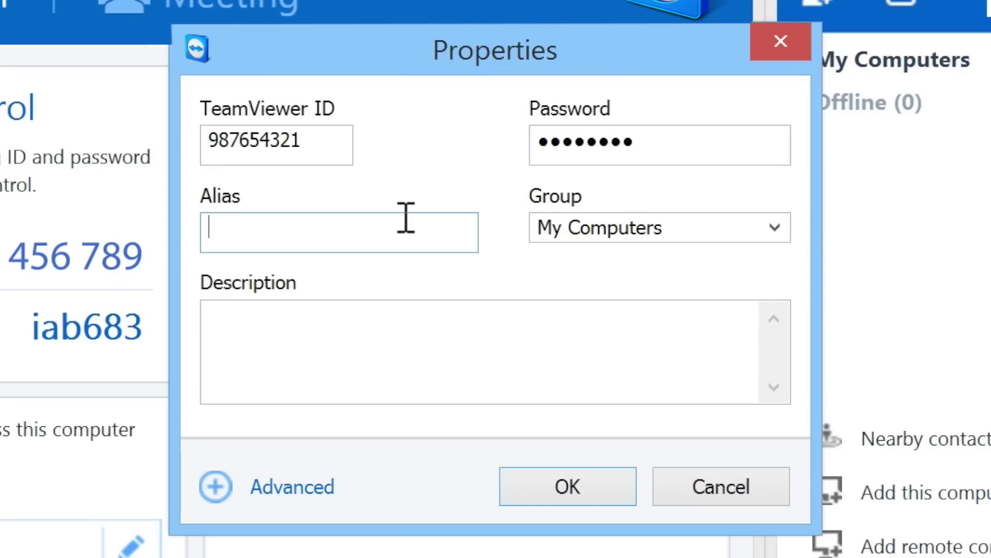
text(Computer)
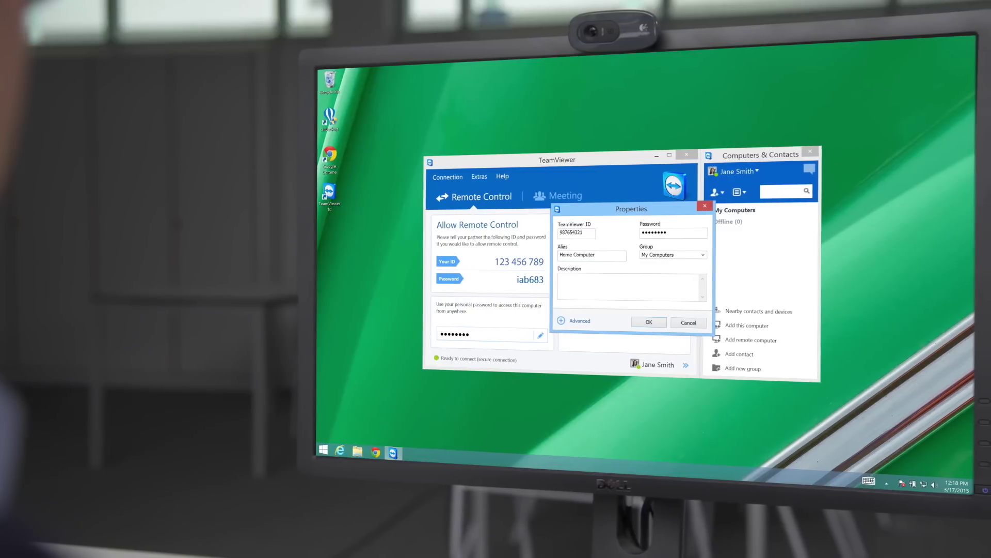
click(638, 321)
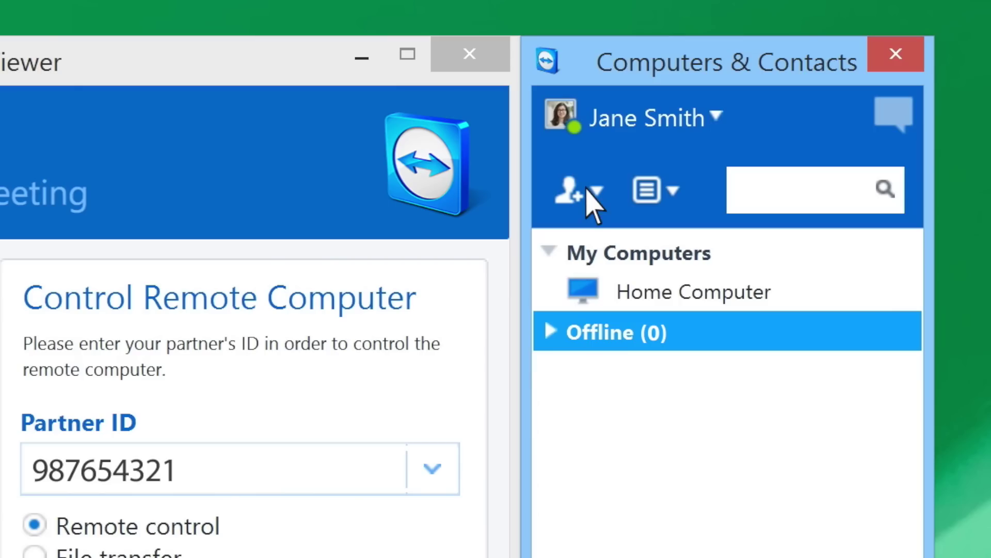
Add John Smith as a new contact under My Computers.
click(587, 194)
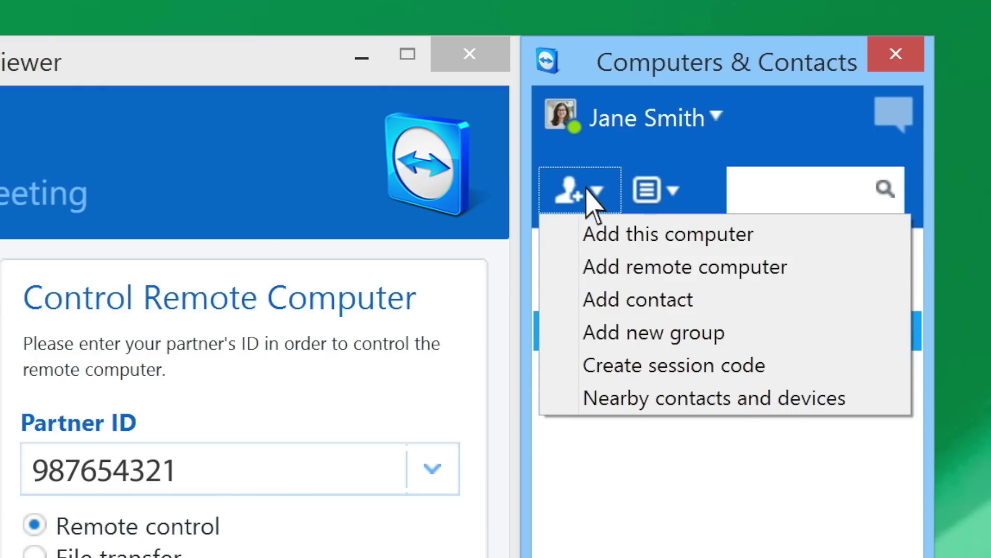
click(603, 304)
text(jo)
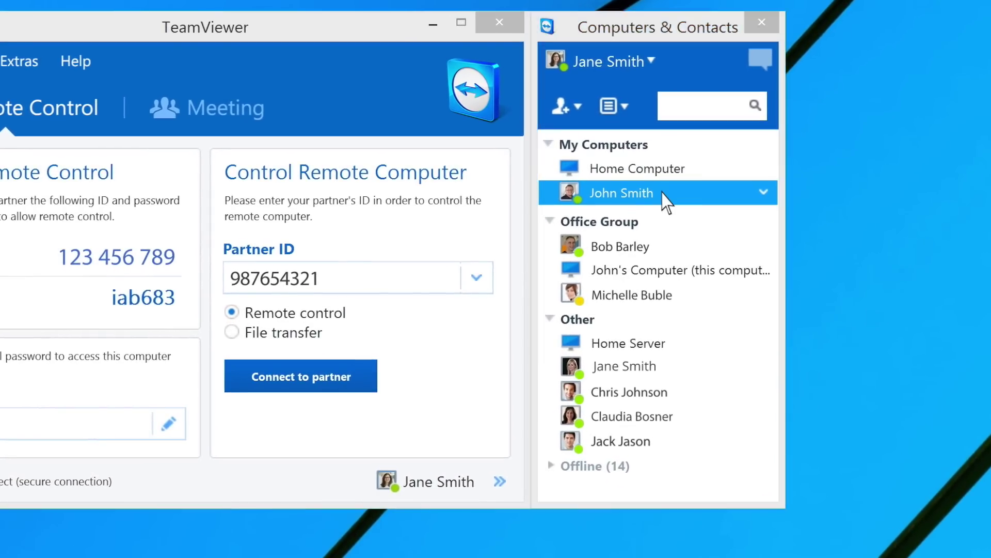
Show the contact's card, then Home Computer's Online card with remote control options.
click(664, 201)
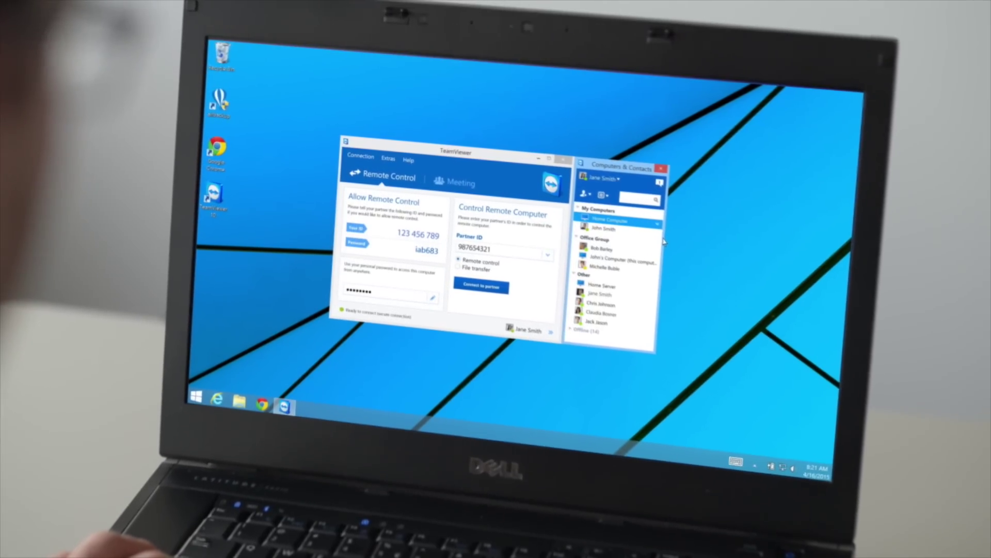
click(641, 226)
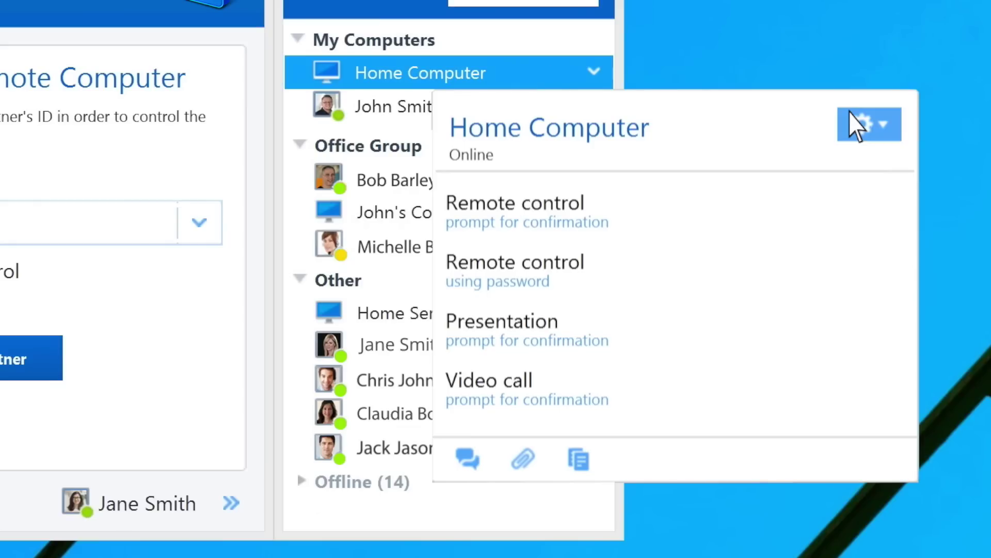
Assign Home Computer to the account, and enable Wake-on-LAN through another TeamViewer on the network.
click(857, 124)
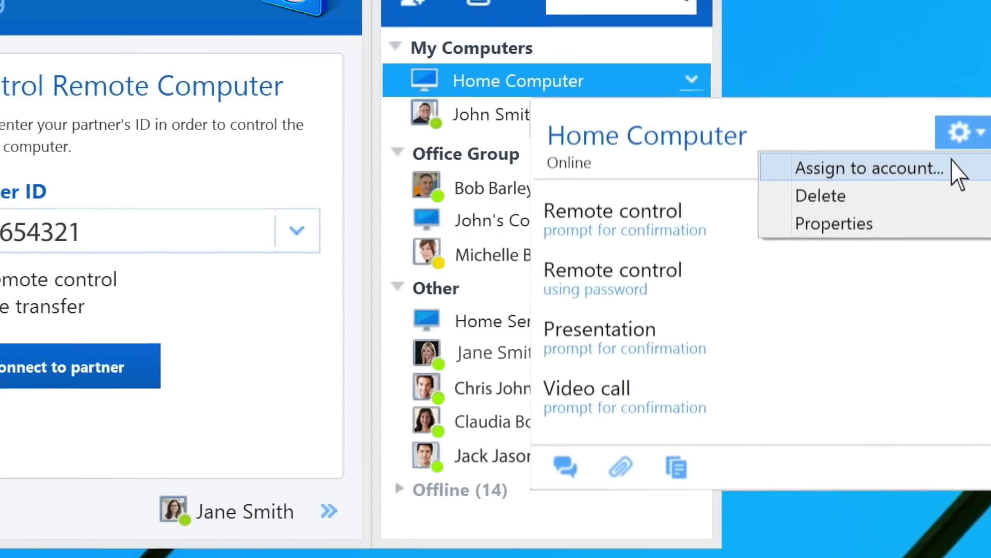
click(855, 159)
text(p)
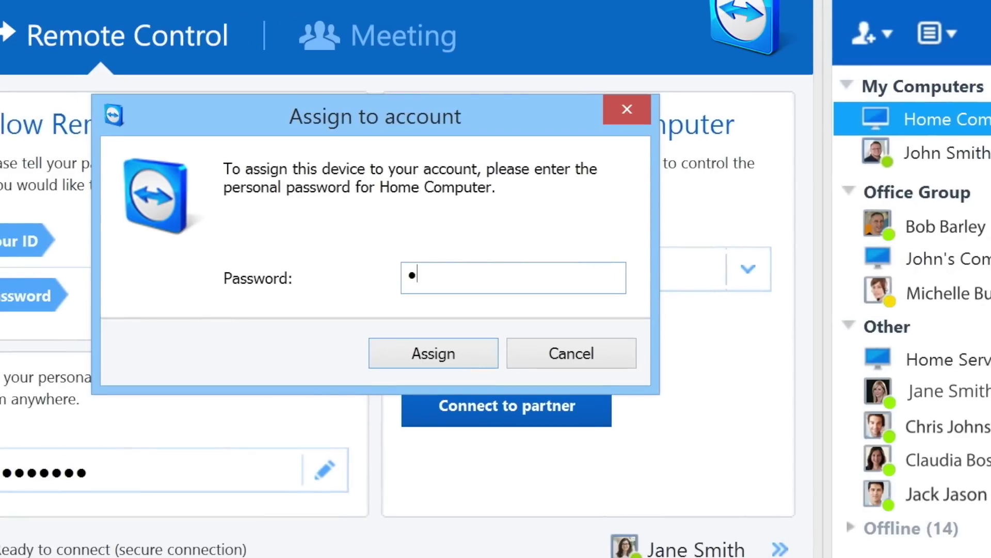
click(478, 349)
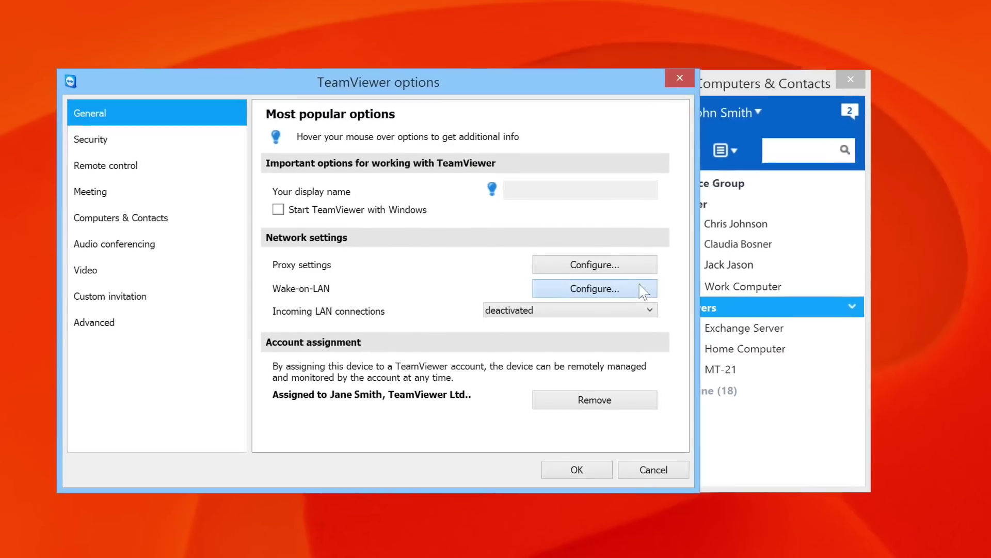
click(642, 288)
click(324, 219)
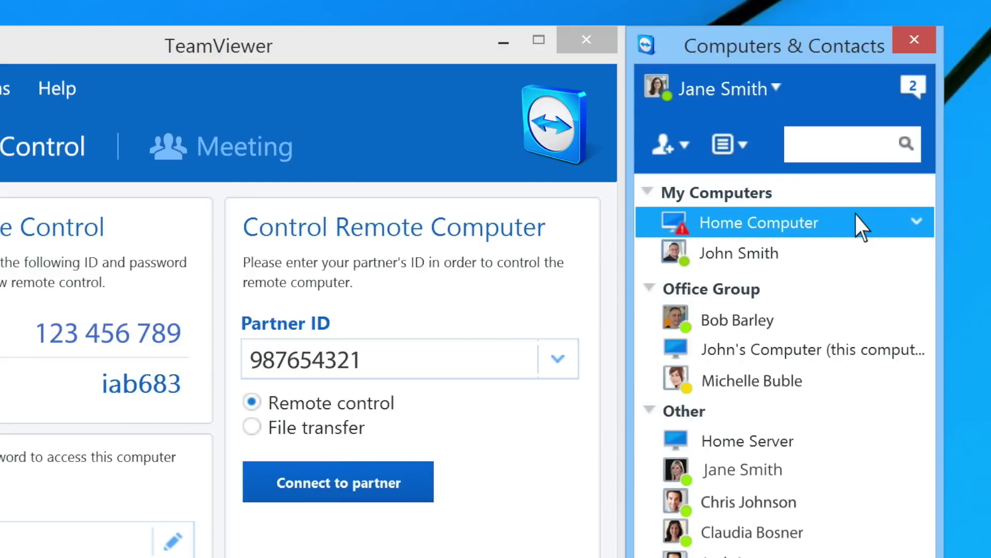
Create a group named Home Office and place Home Computer in it.
click(687, 145)
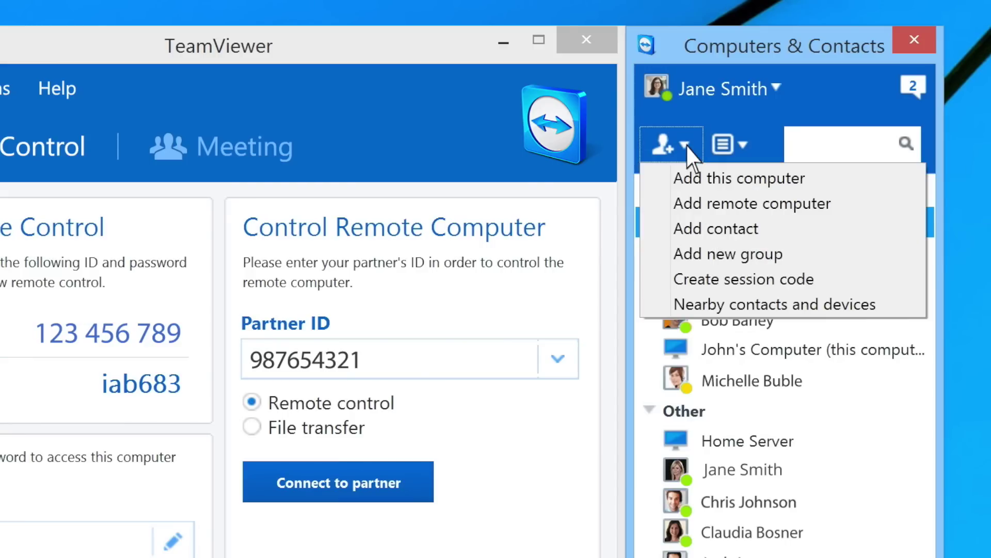
click(732, 255)
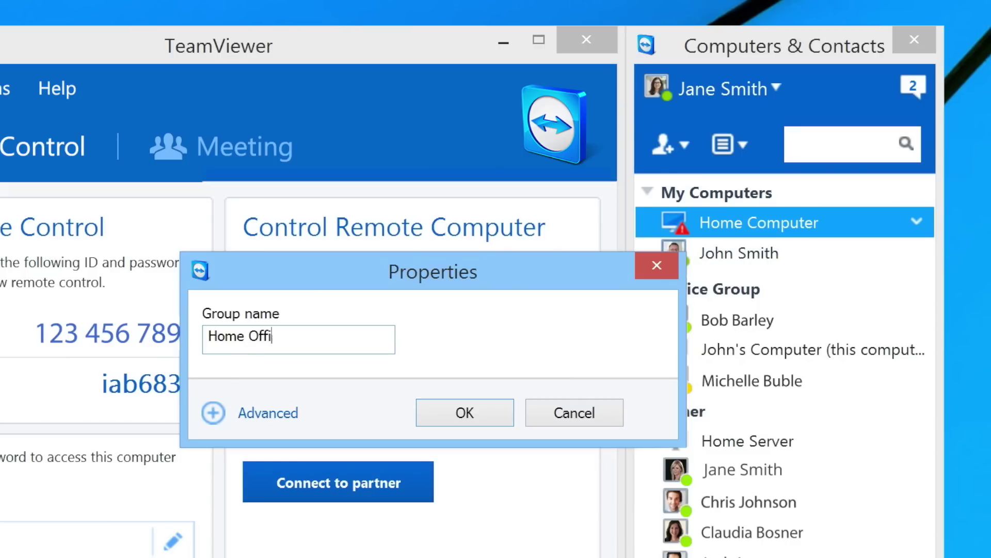
text(ce)
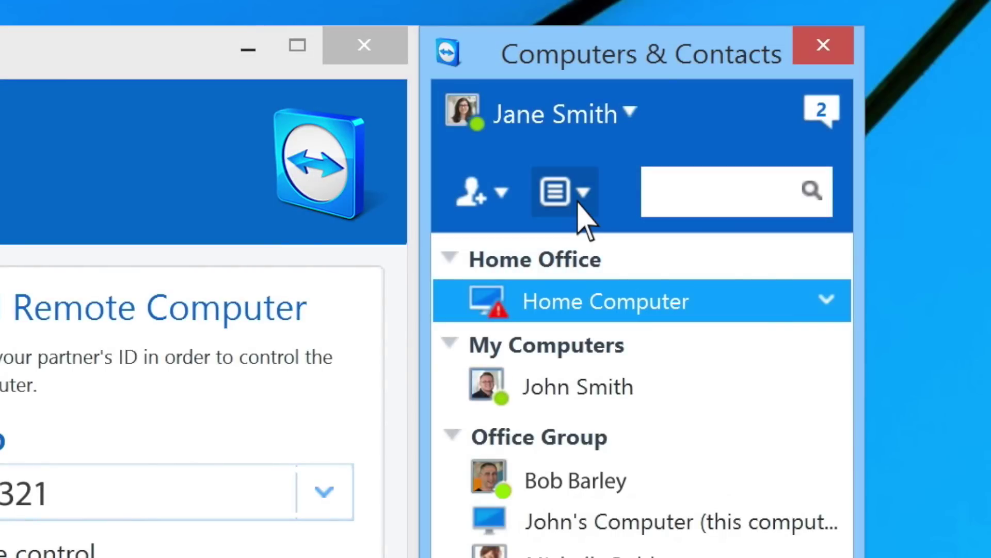
click(579, 203)
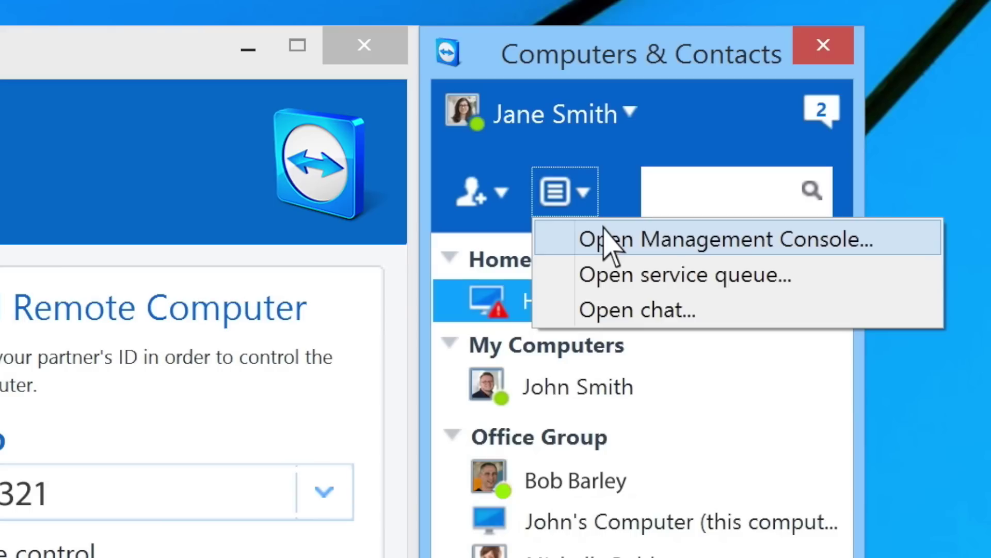
click(820, 116)
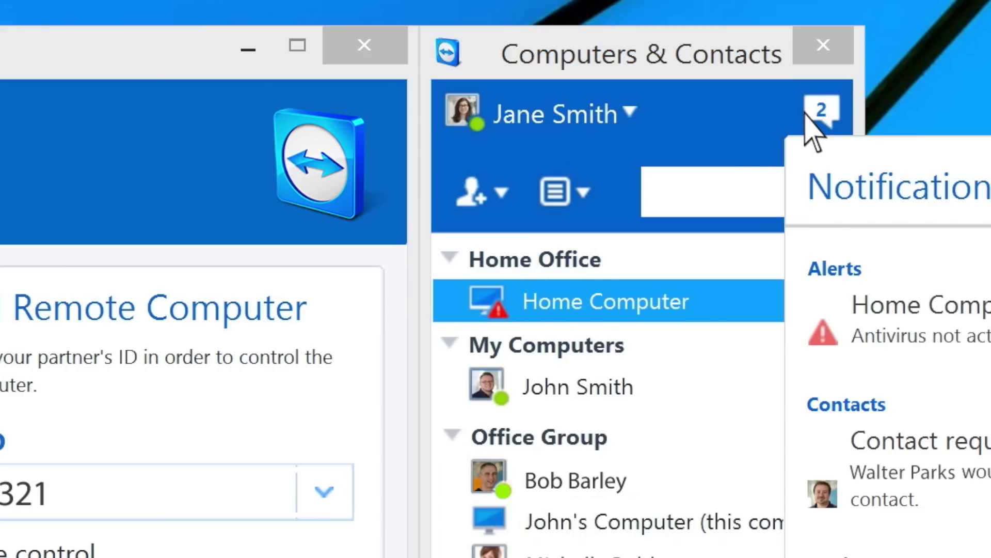